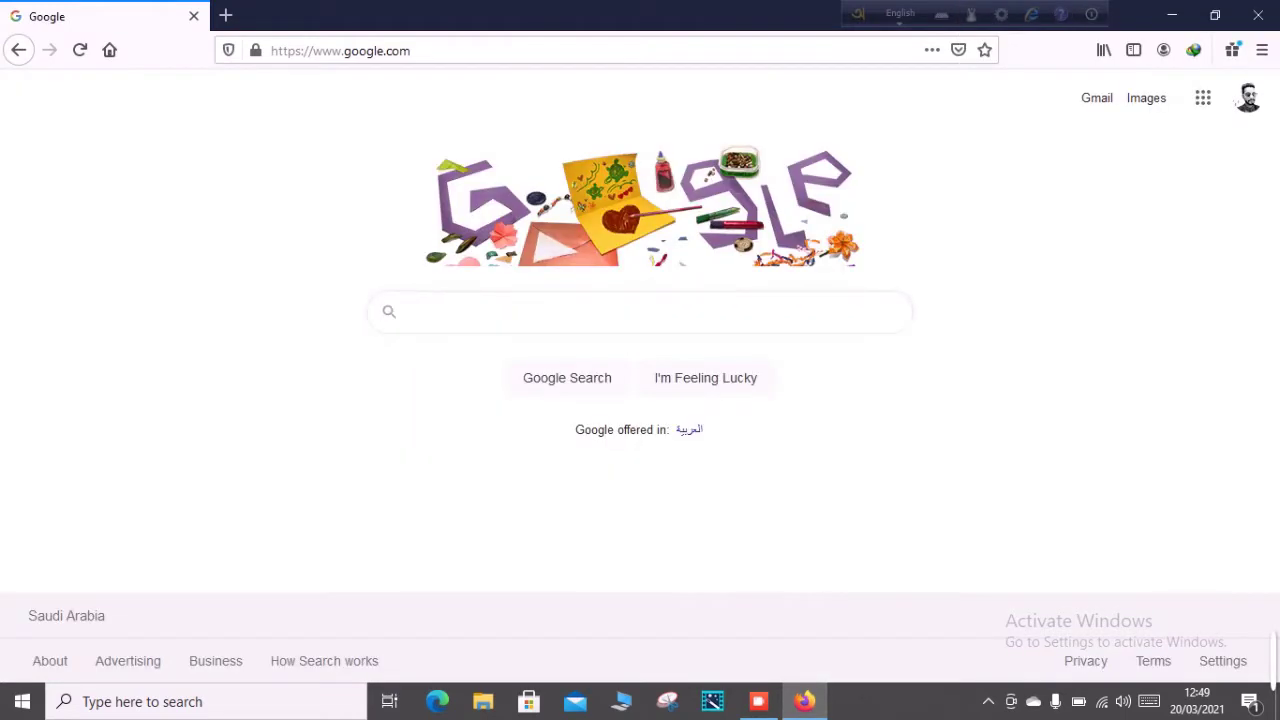
Run a Google search for 'qiwa'.
key(Down)
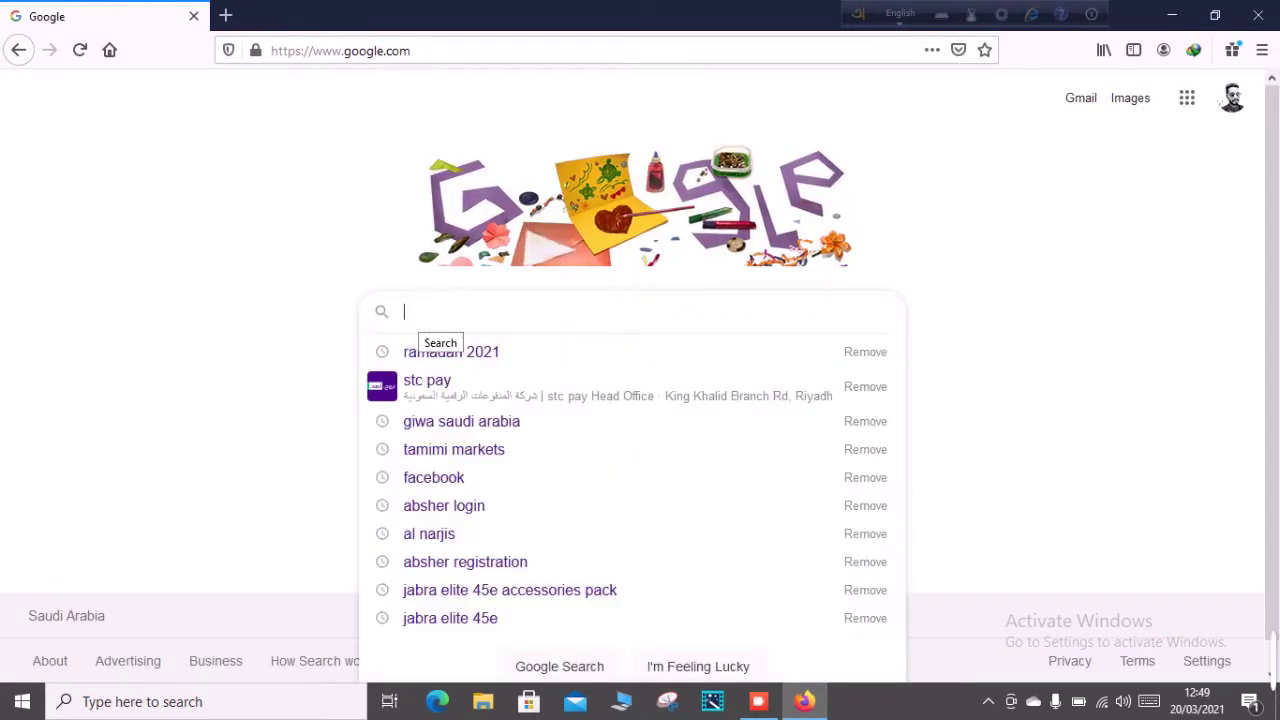
text(qi)
text(wa)
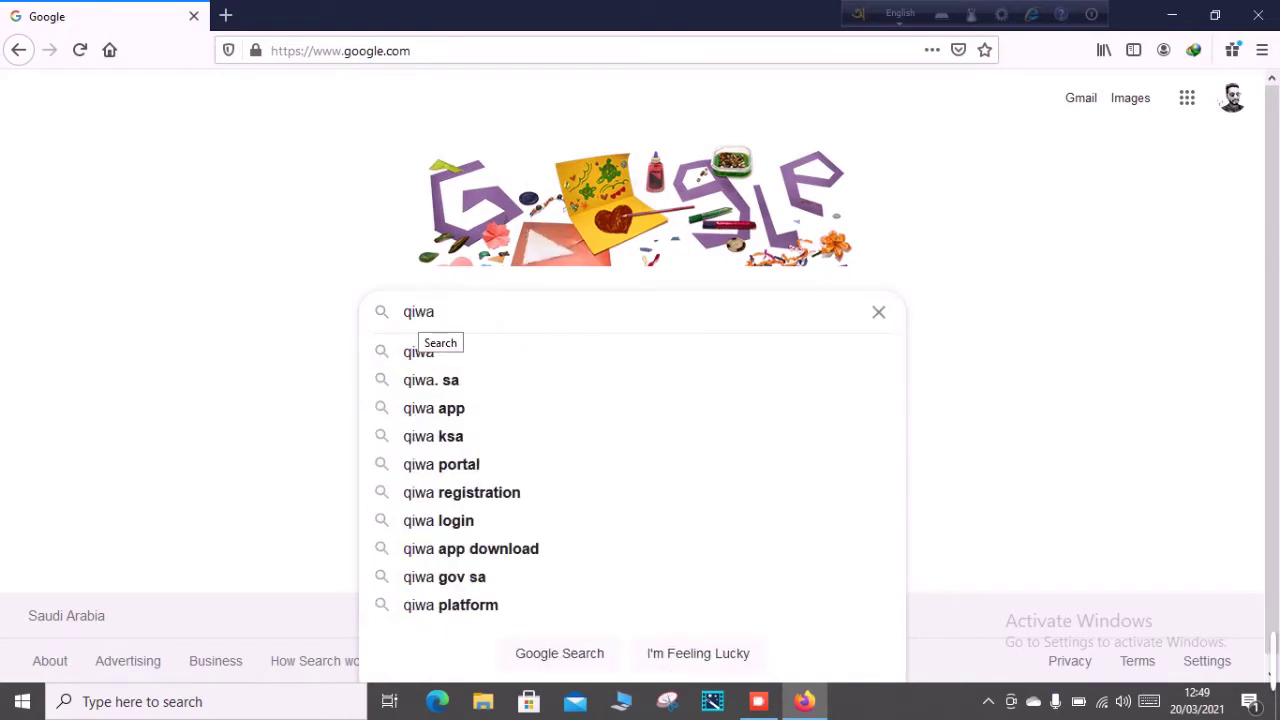
key(Return)
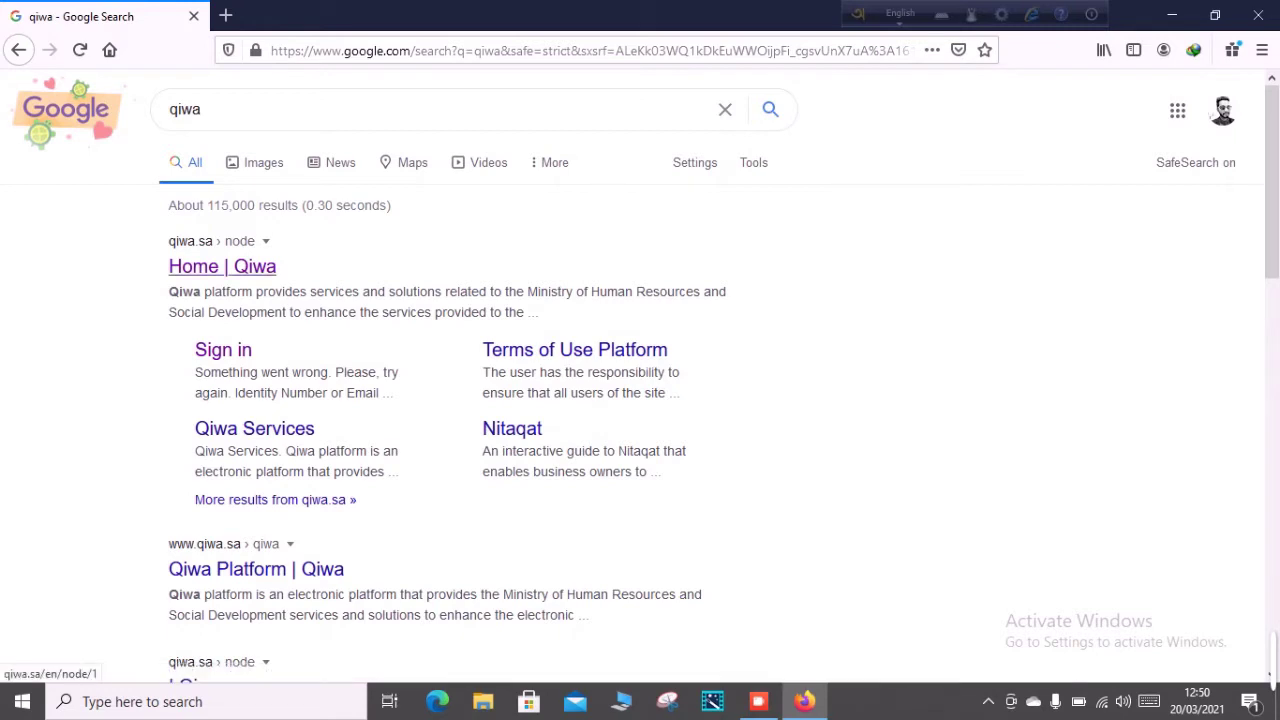
Open the Home | Qiwa result and submit the National ID details for Absher verification.
click(222, 266)
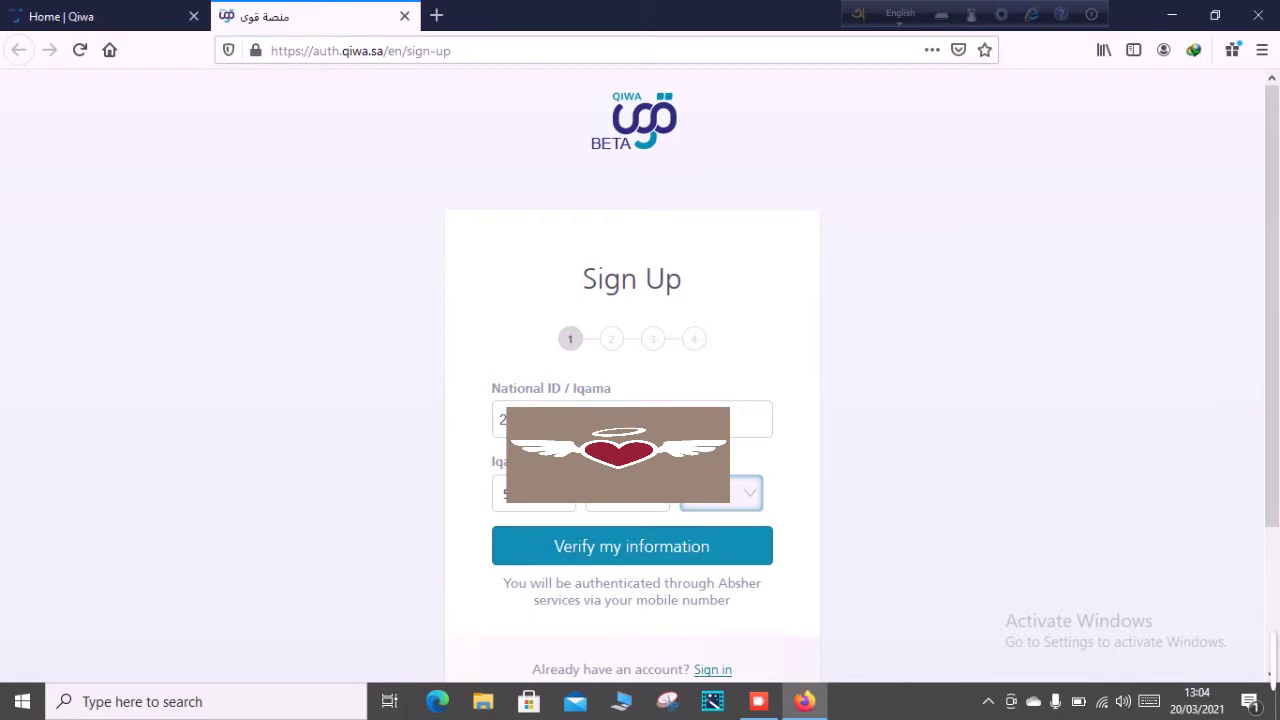
click(632, 546)
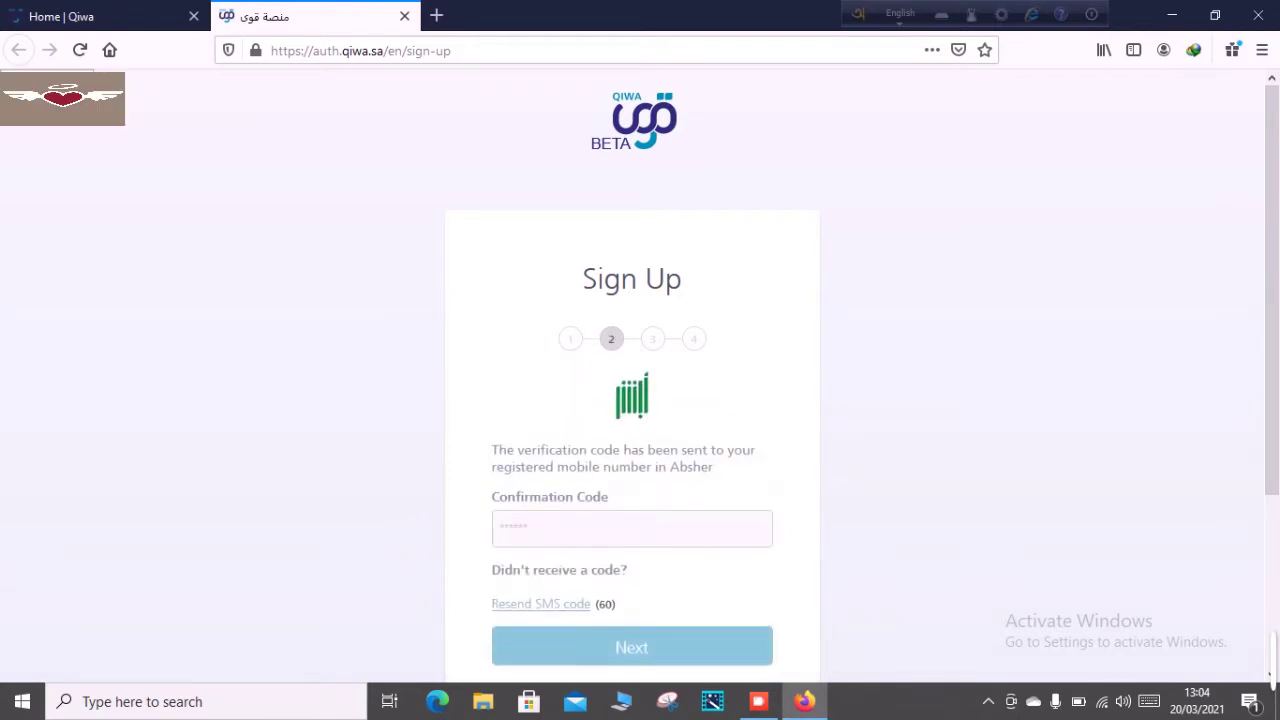
Enter the six-digit Absher confirmation code and advance to the password step.
scroll(632, 400, down, 2)
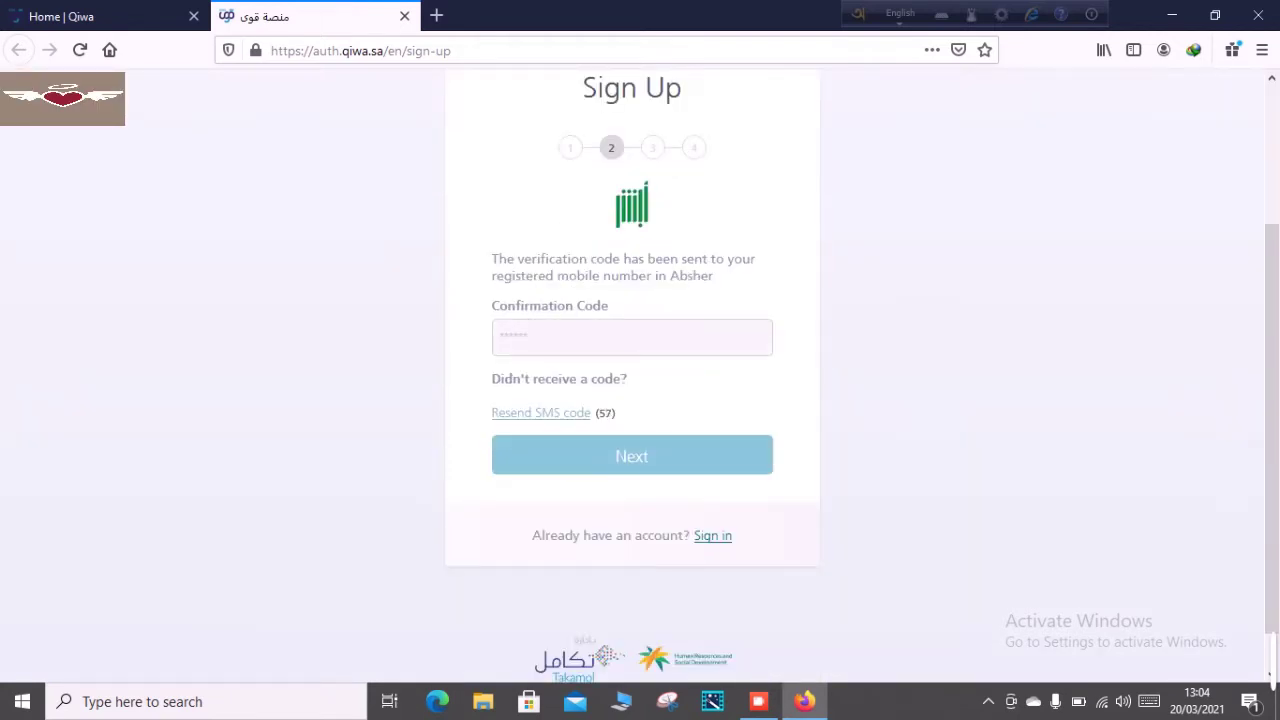
click(631, 337)
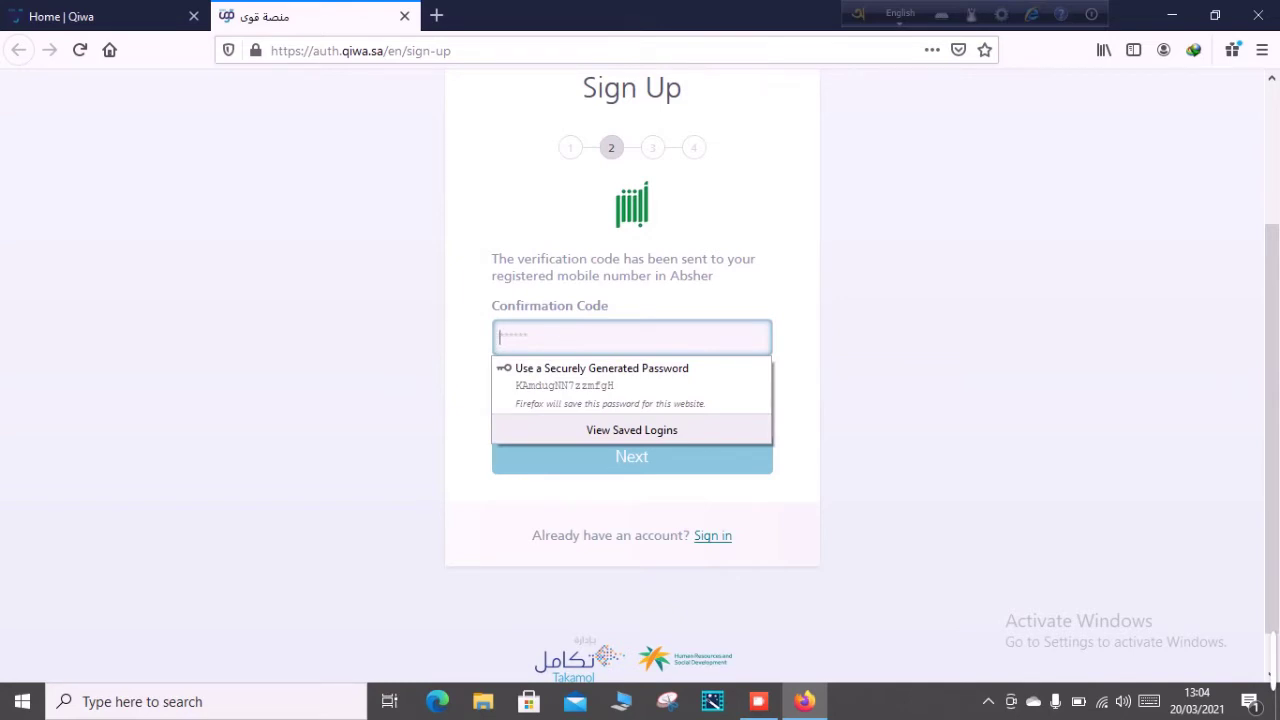
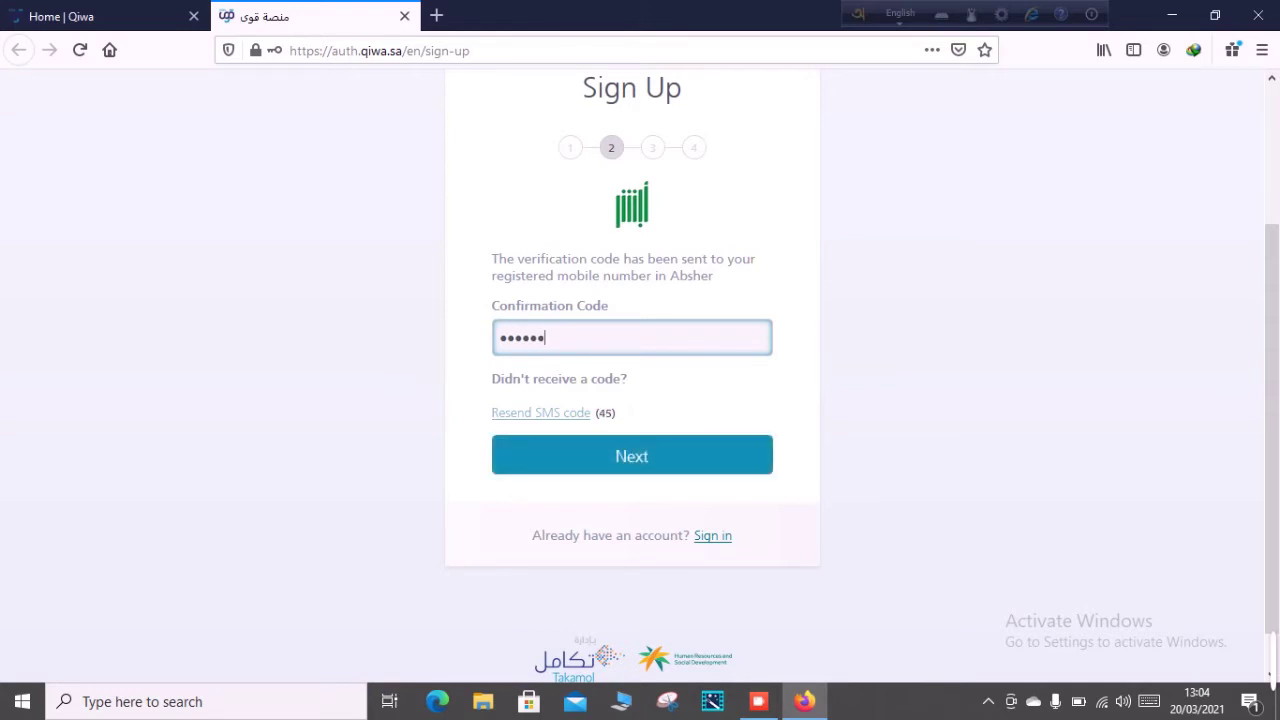
key(Return)
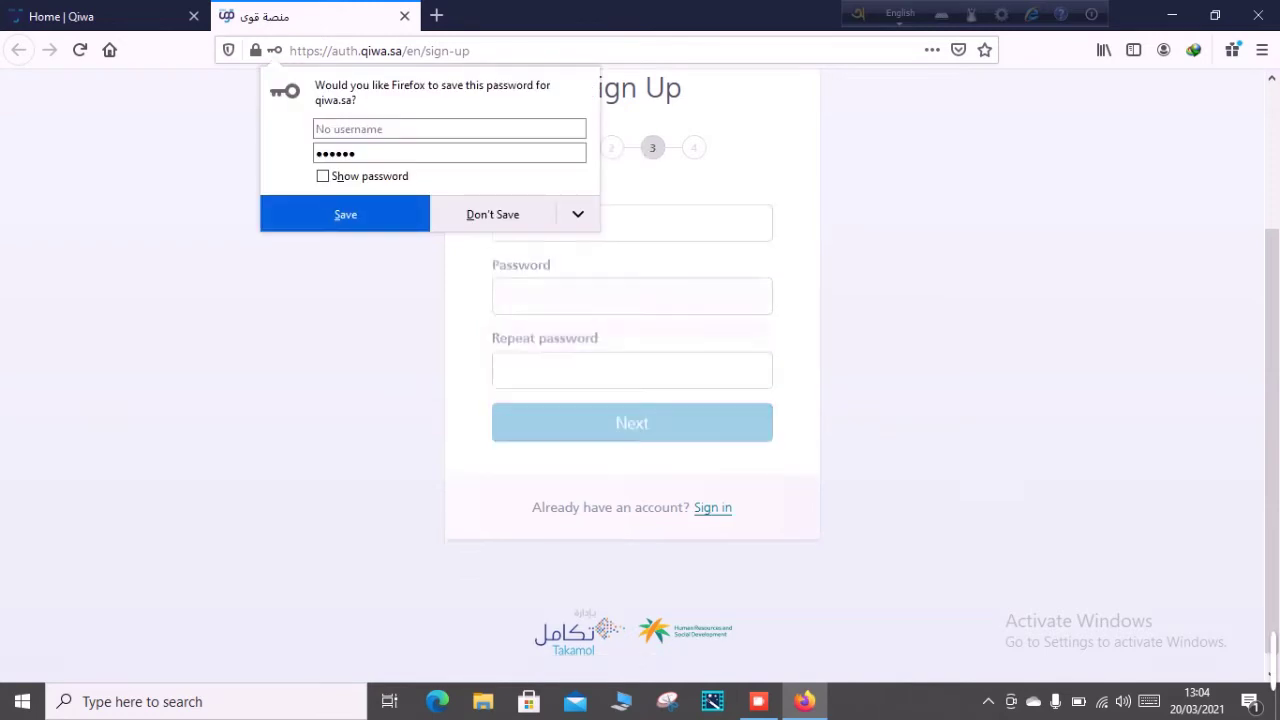
Dismiss the save-password prompt, enter the e-mail and a matching password, and continue.
key(Escape)
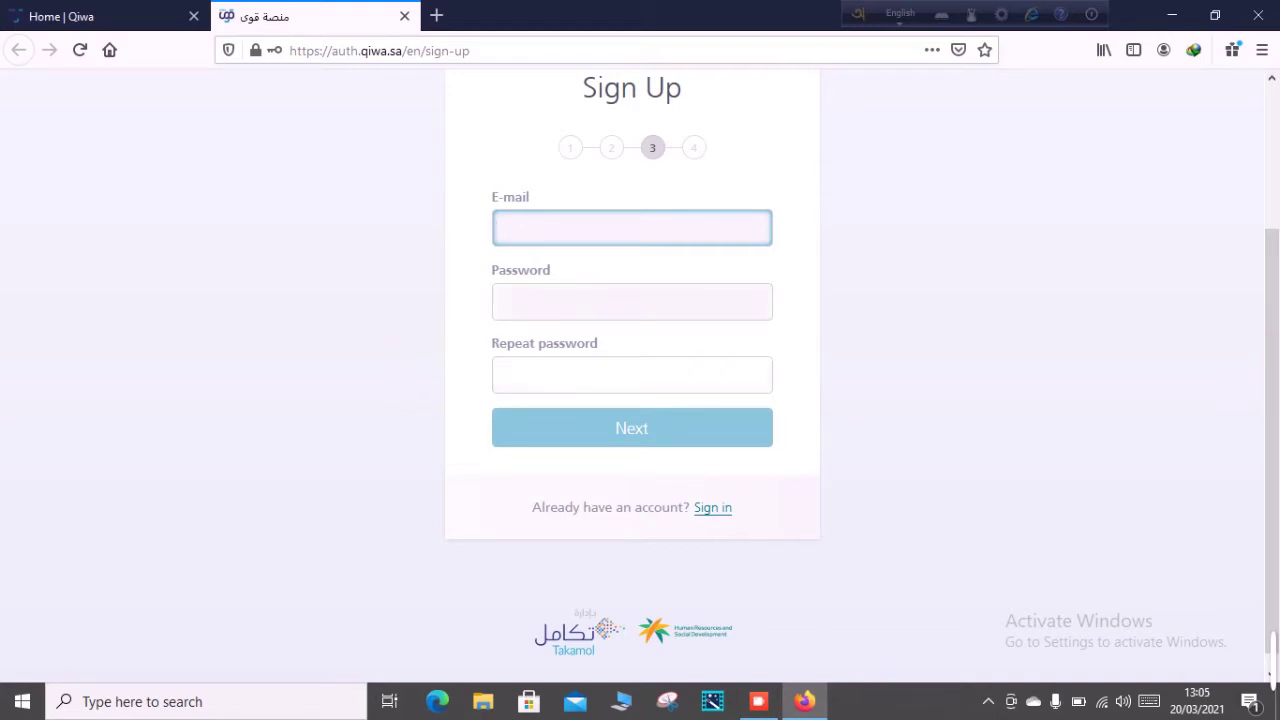
key(Tab)
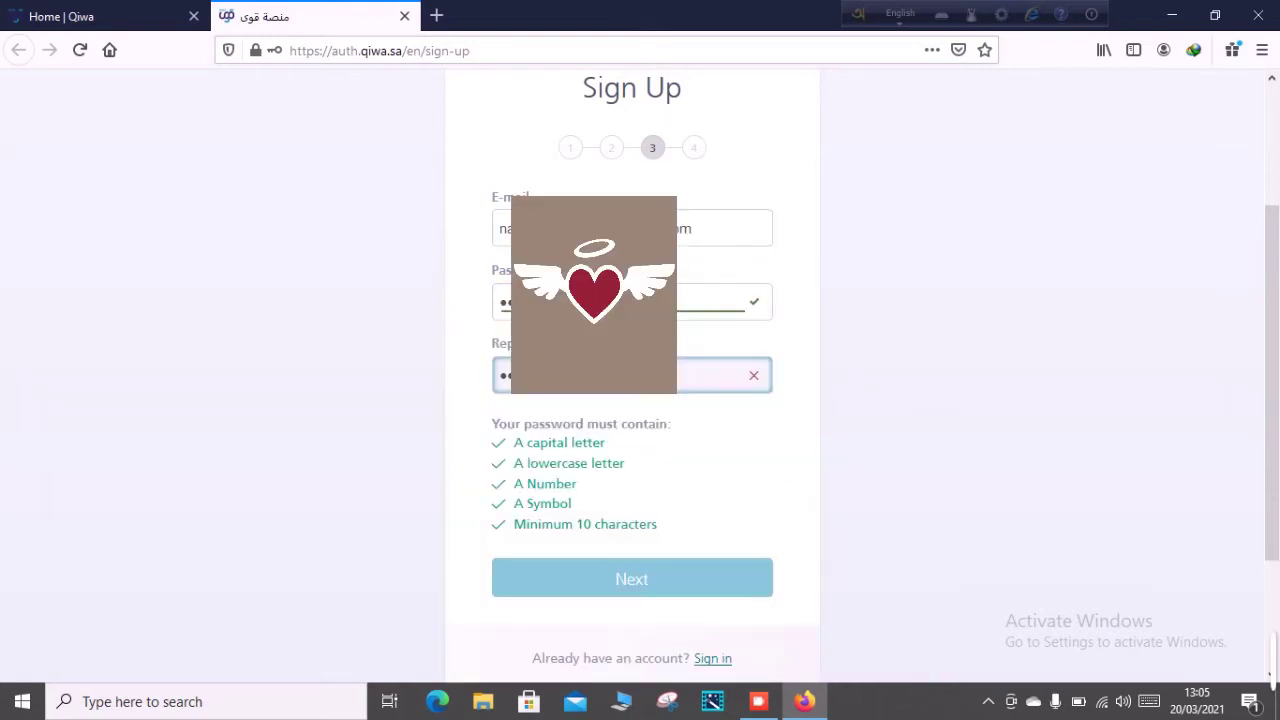
text(1)
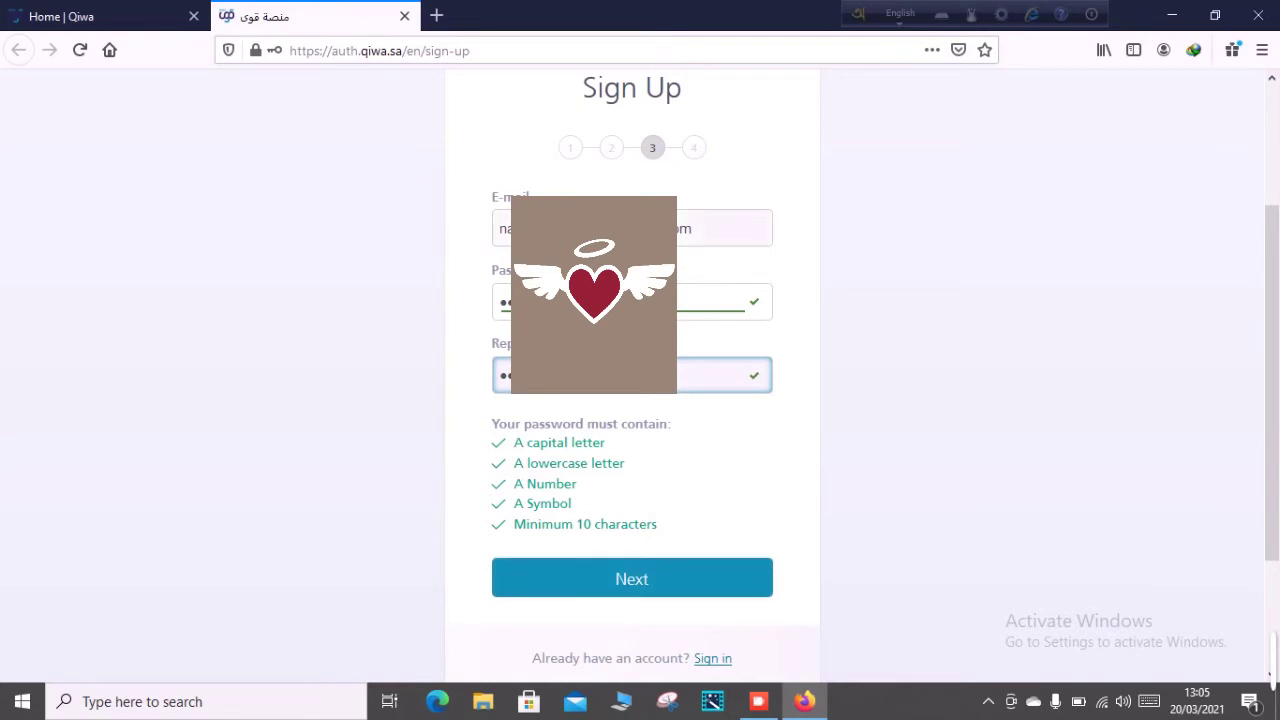
key(Return)
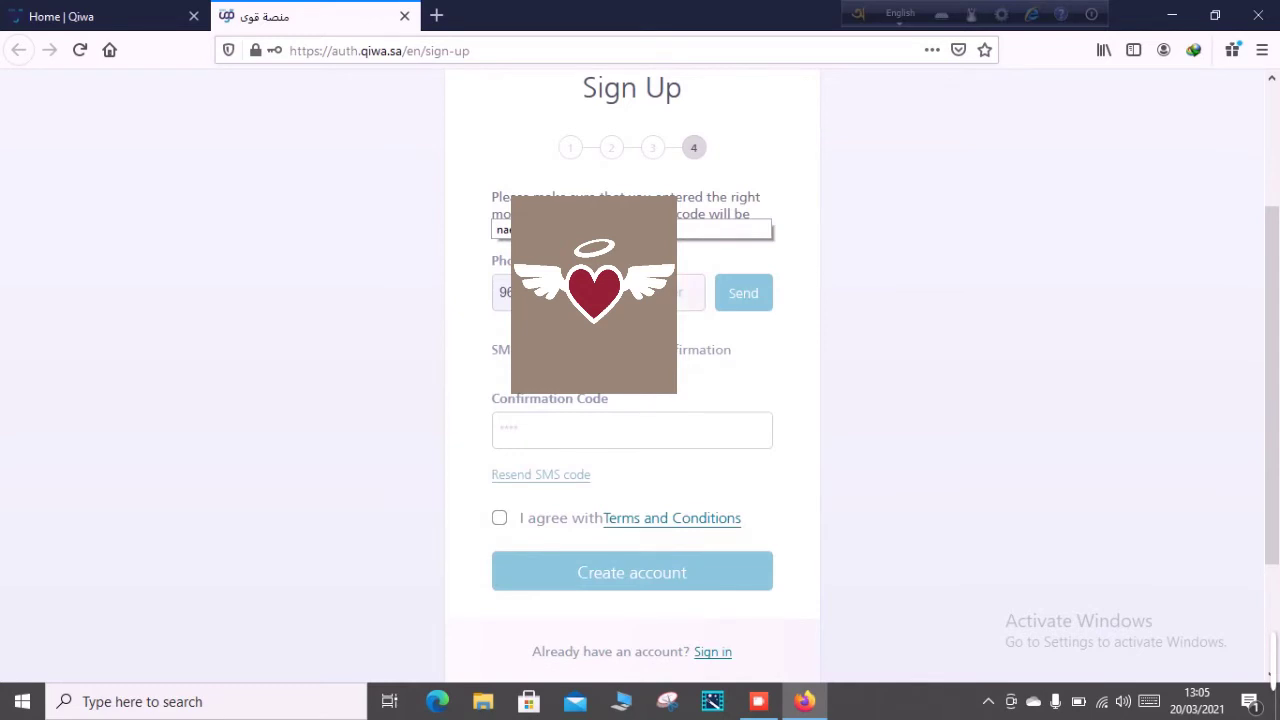
Enter the mobile phone number and request the SMS confirmation code.
text(500)
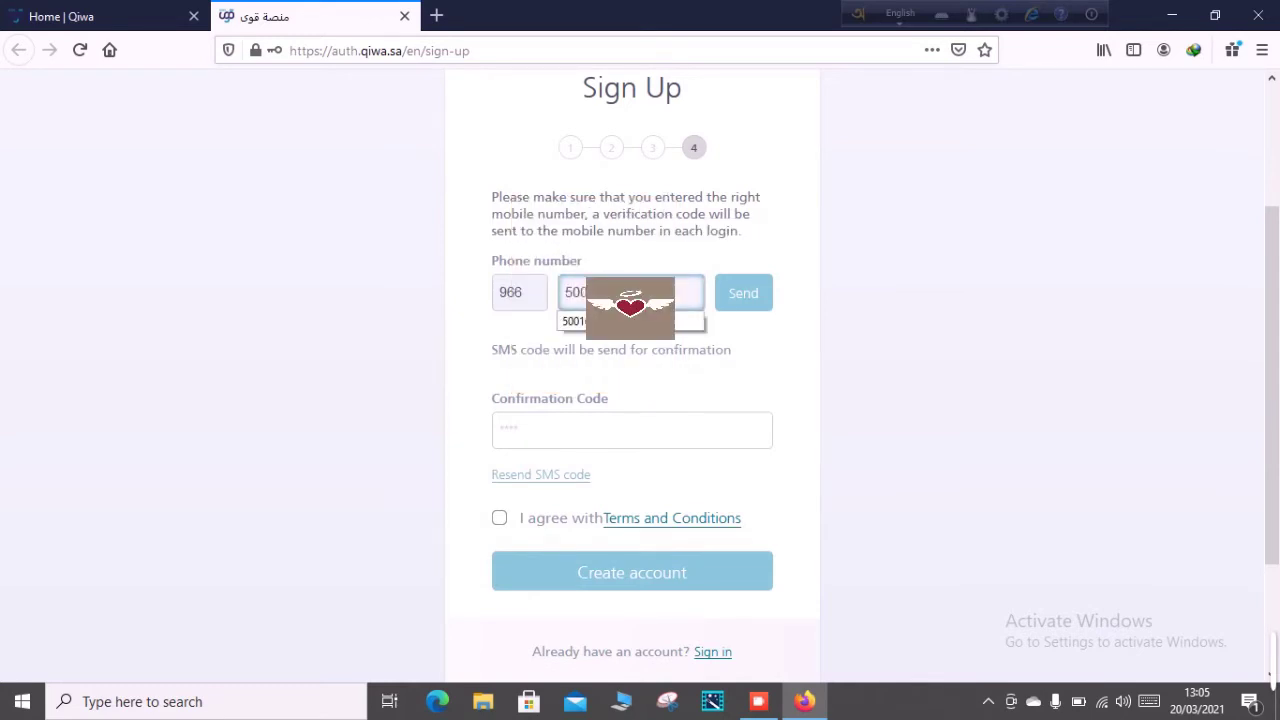
key(Down)
key(Return)
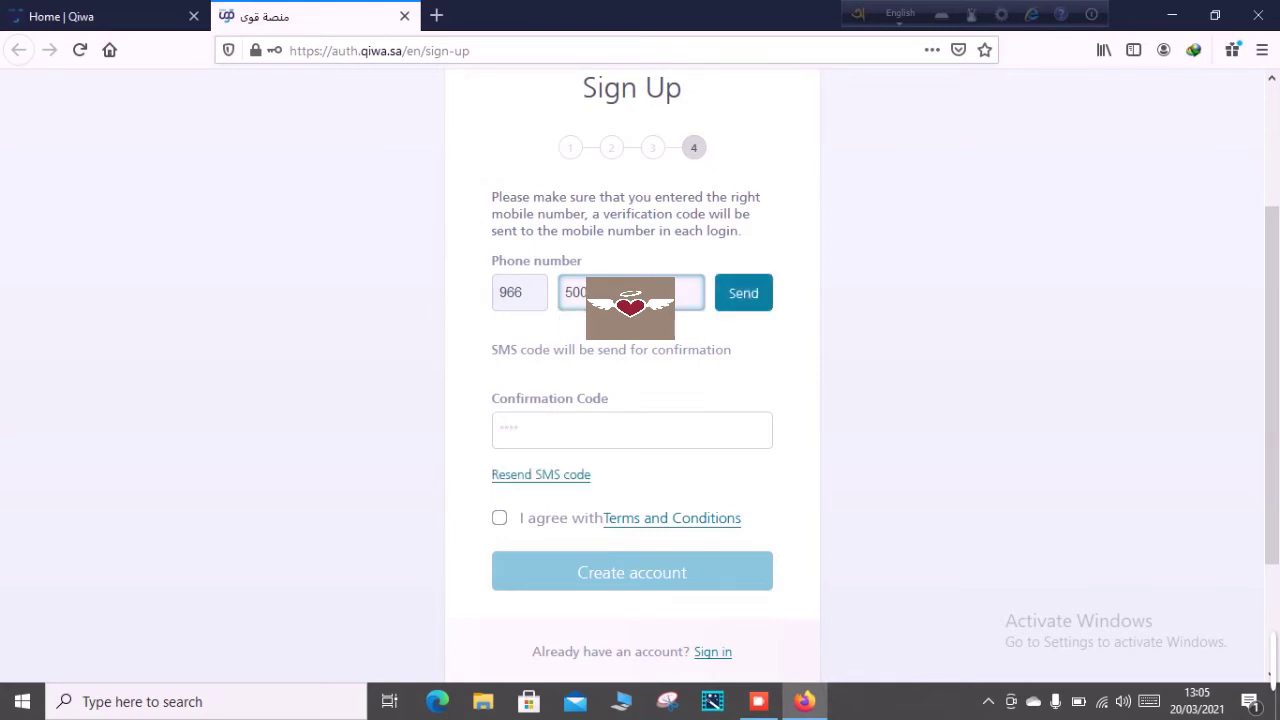
key(Tab)
key(Return)
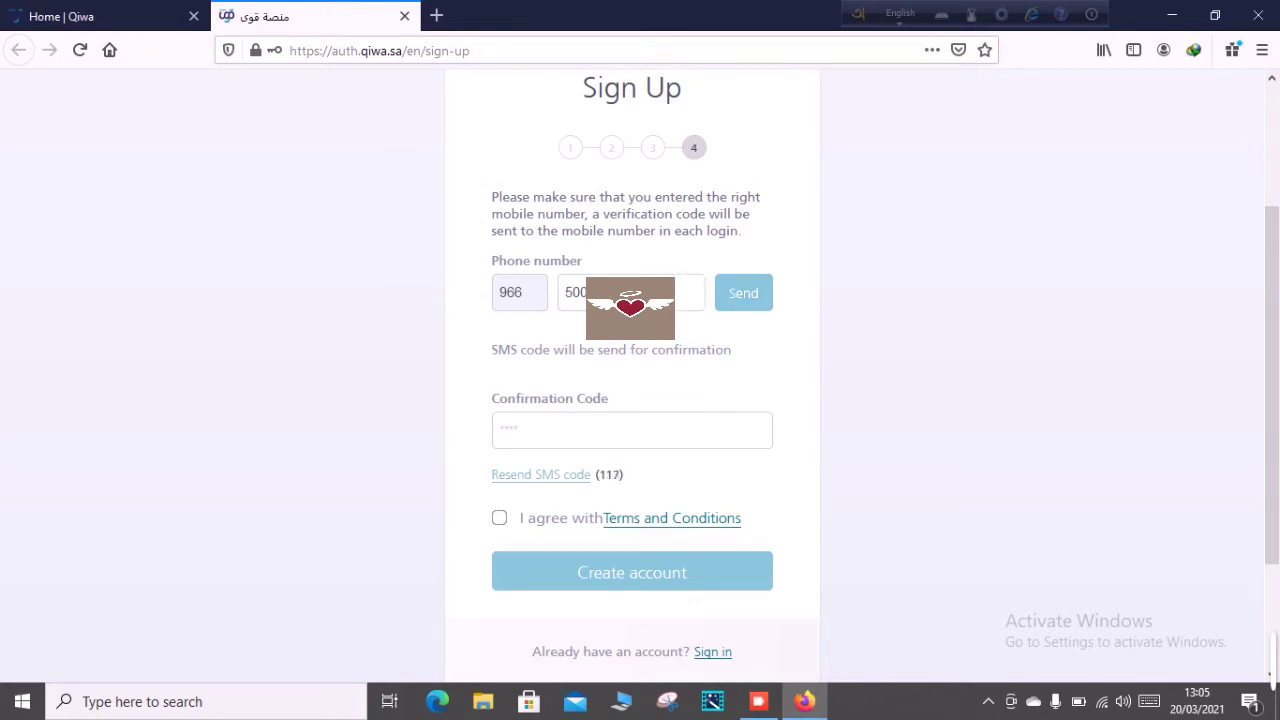
Enter the four-digit SMS code, accept the Terms and Conditions, and create the account.
key(Tab)
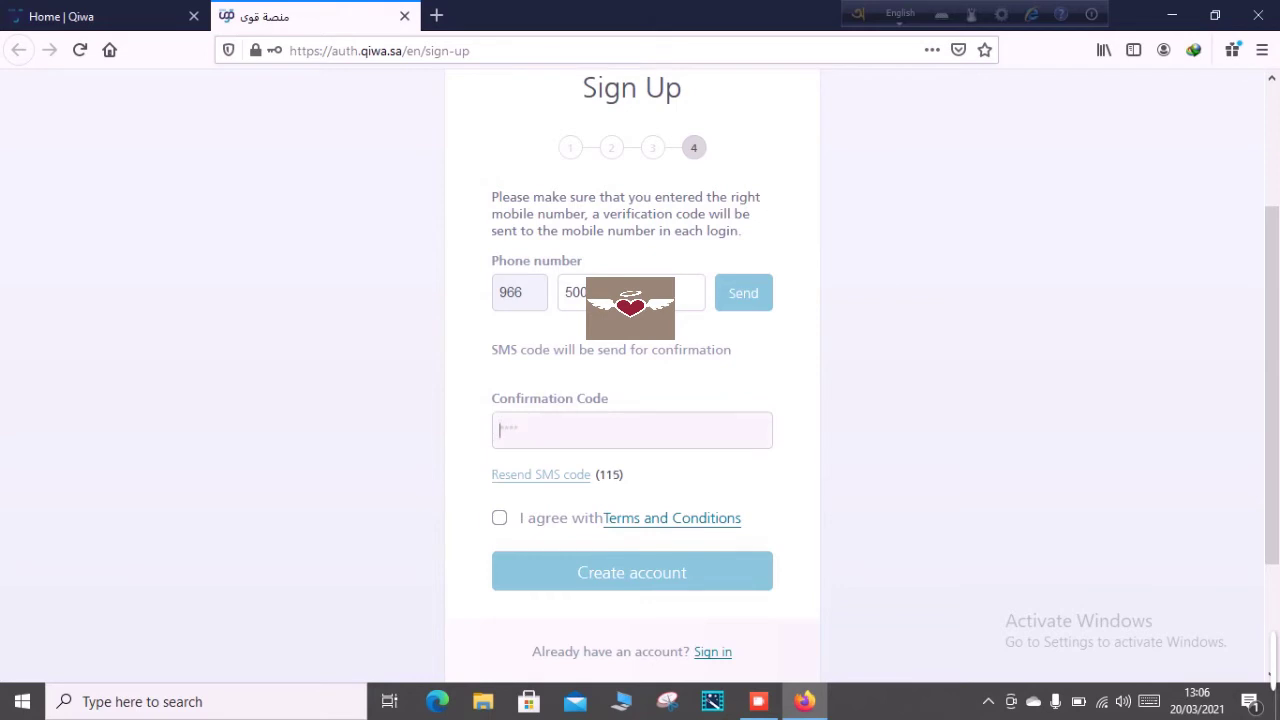
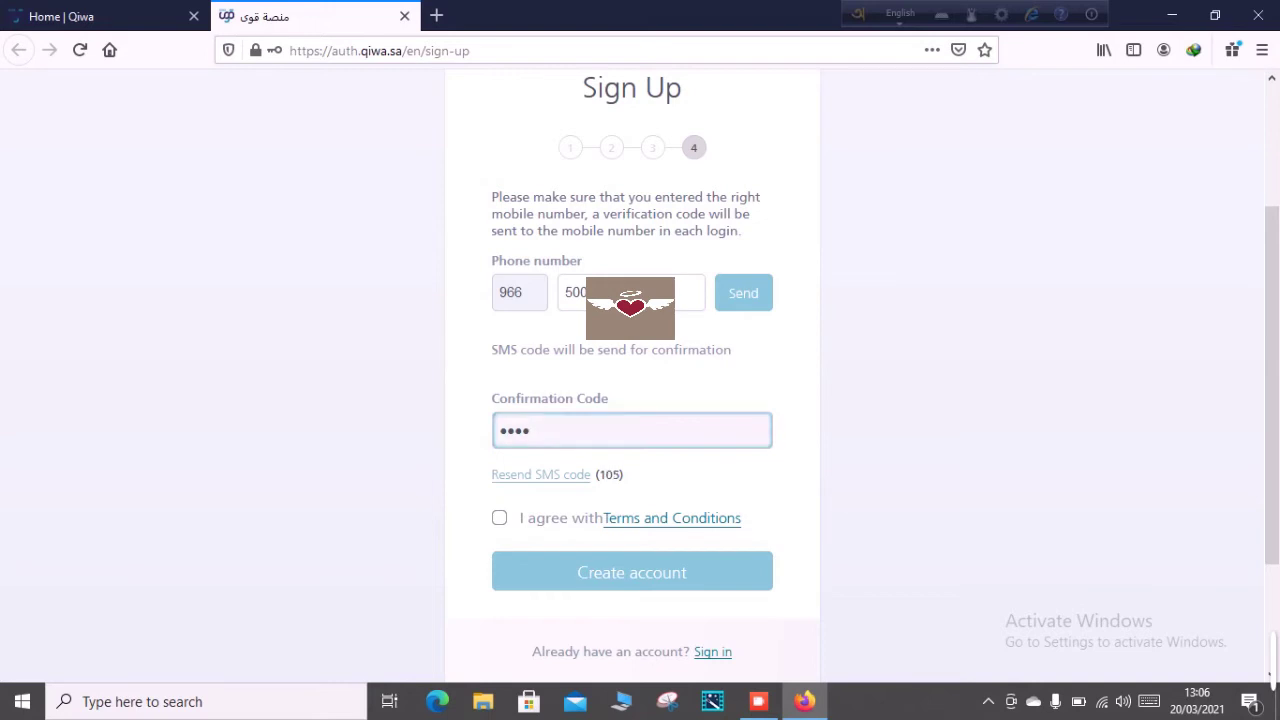
key(Tab)
key(space)
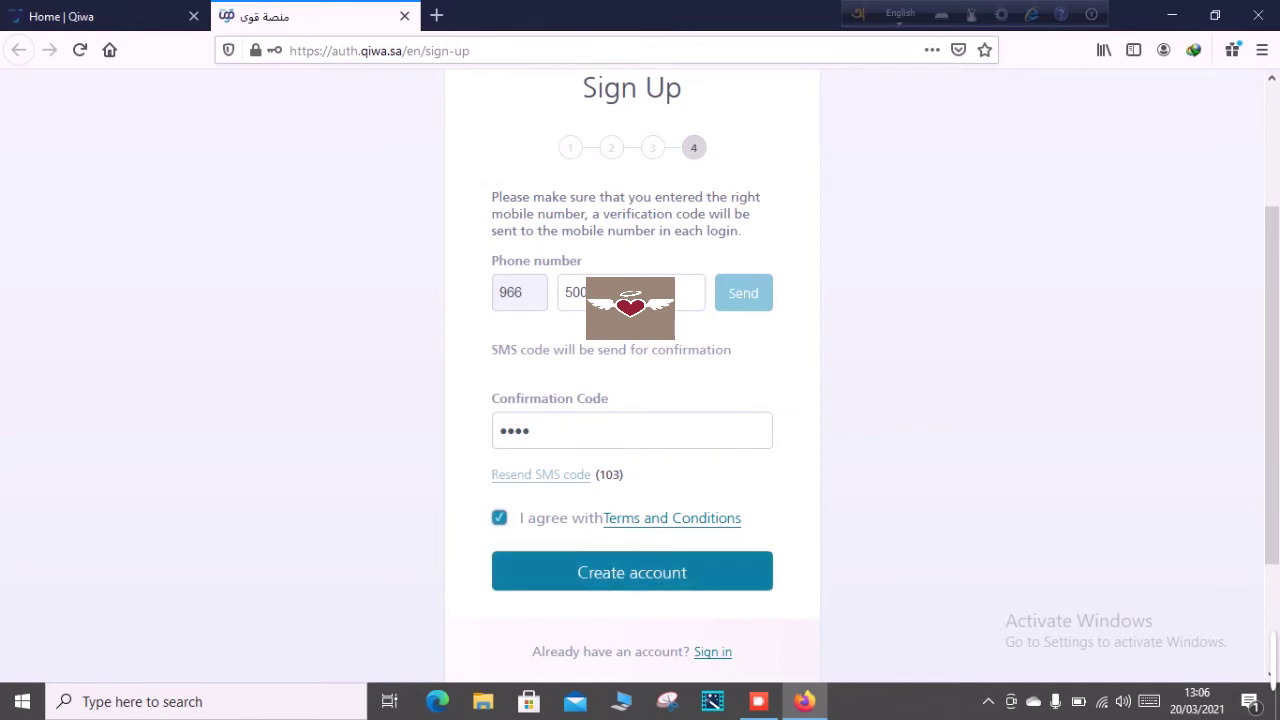
key(Return)
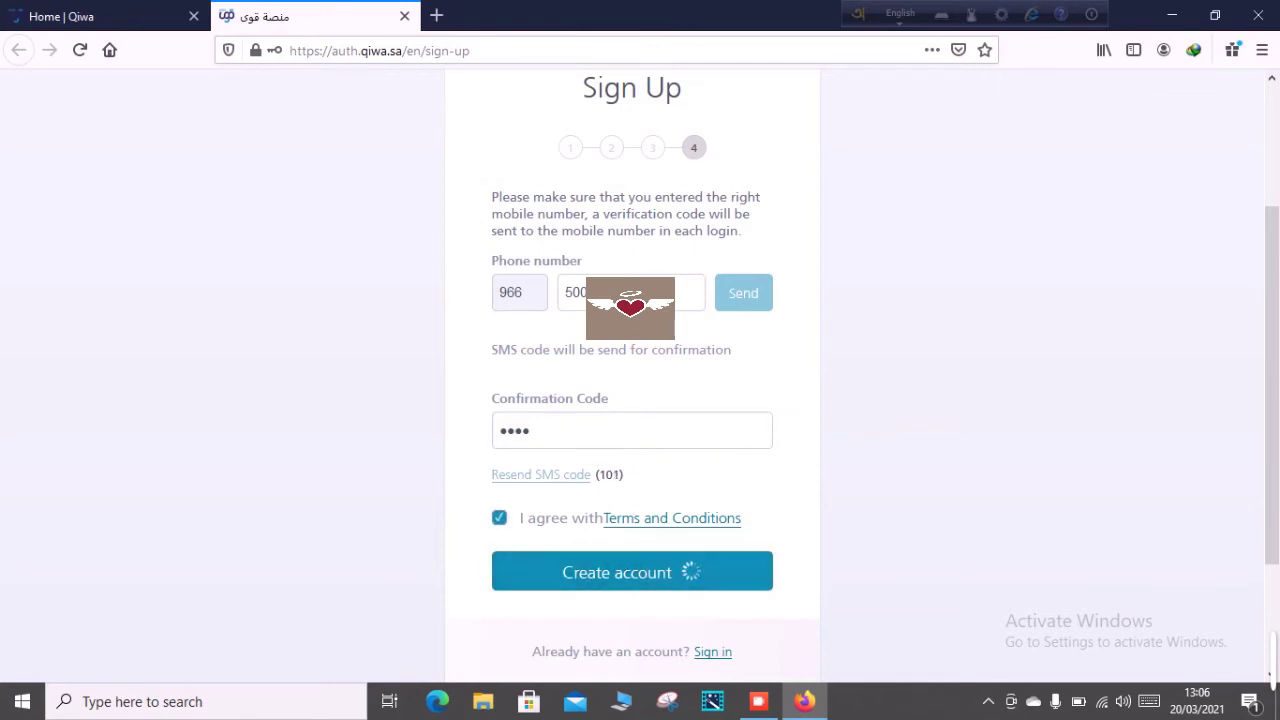